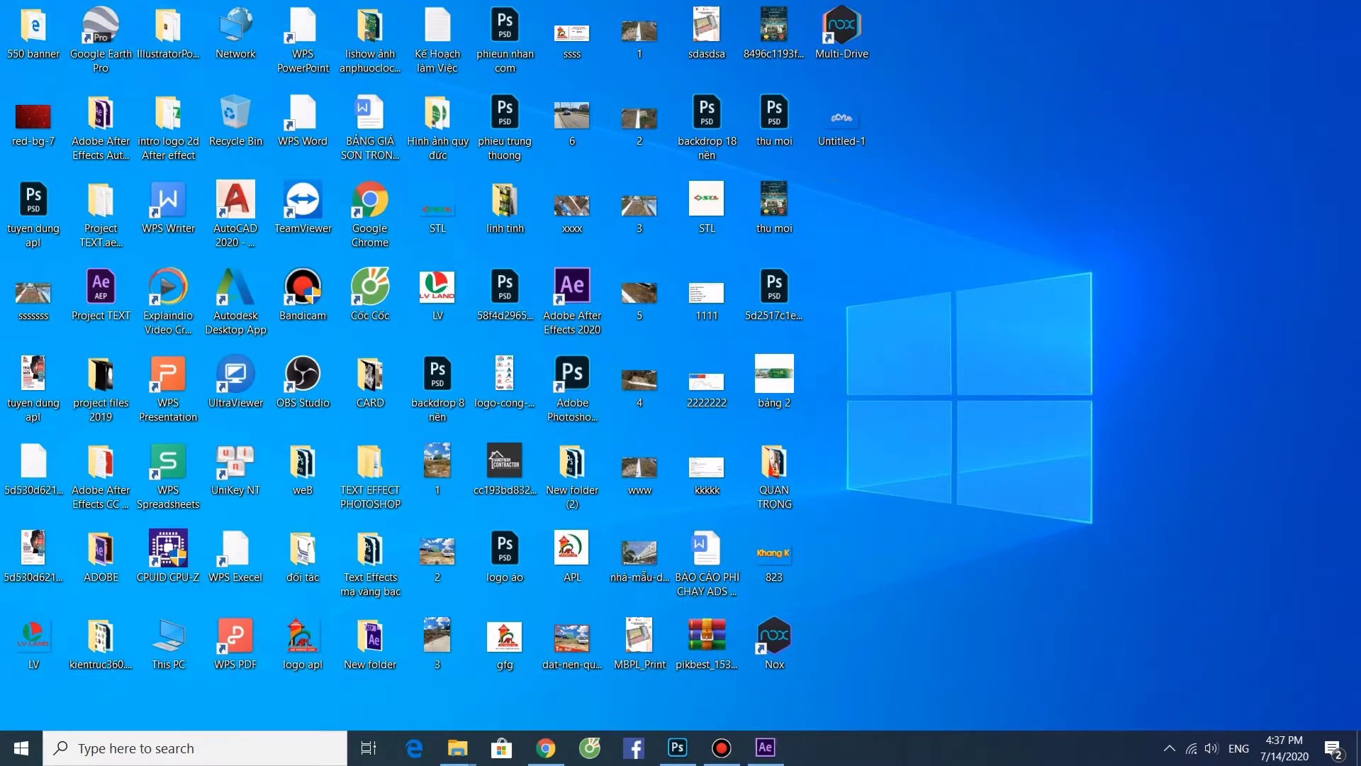
Step: Switch to After Effects and highlight the title line and the subtitle line of the text in the Main Text Holder composition
left_click(766, 748)
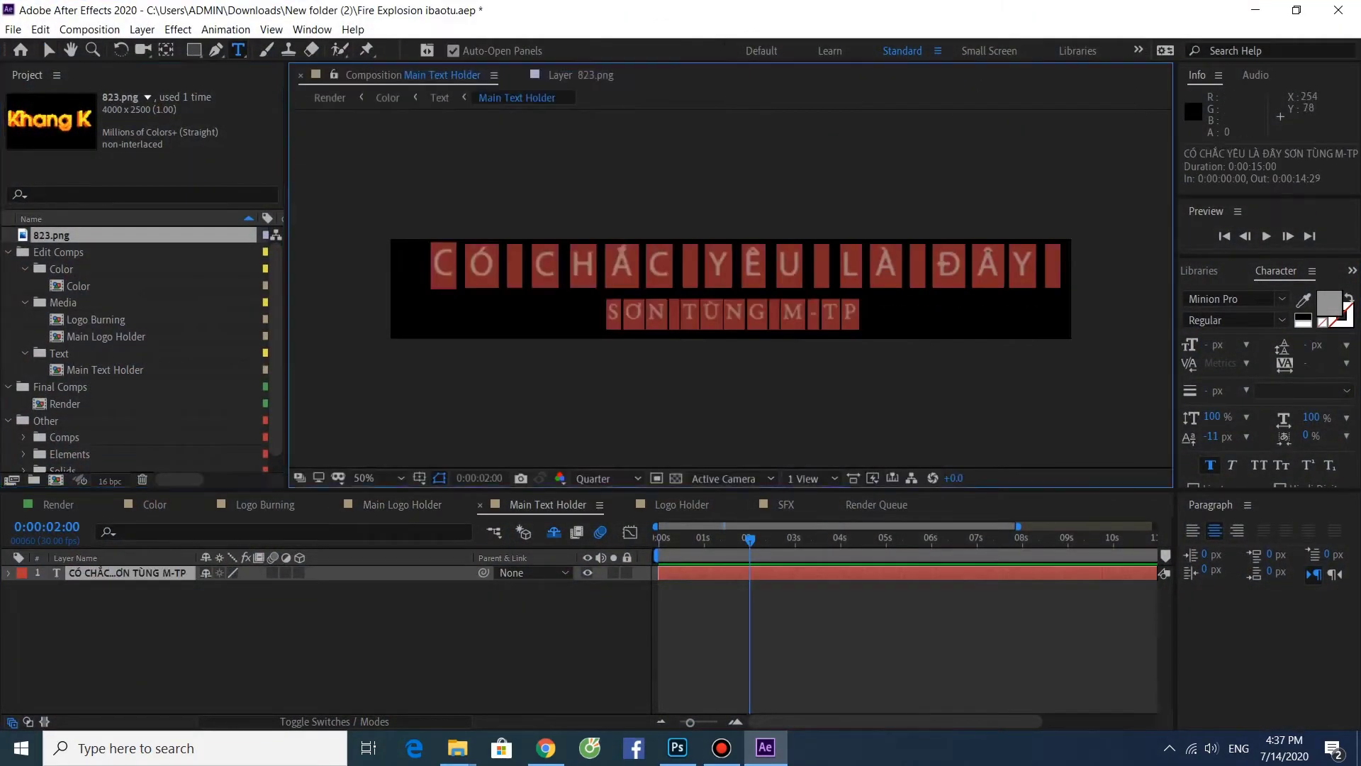
left_click(468, 266)
left_click_drag(441, 264, 966, 266)
key("shift+Right")
key("shift+Right")
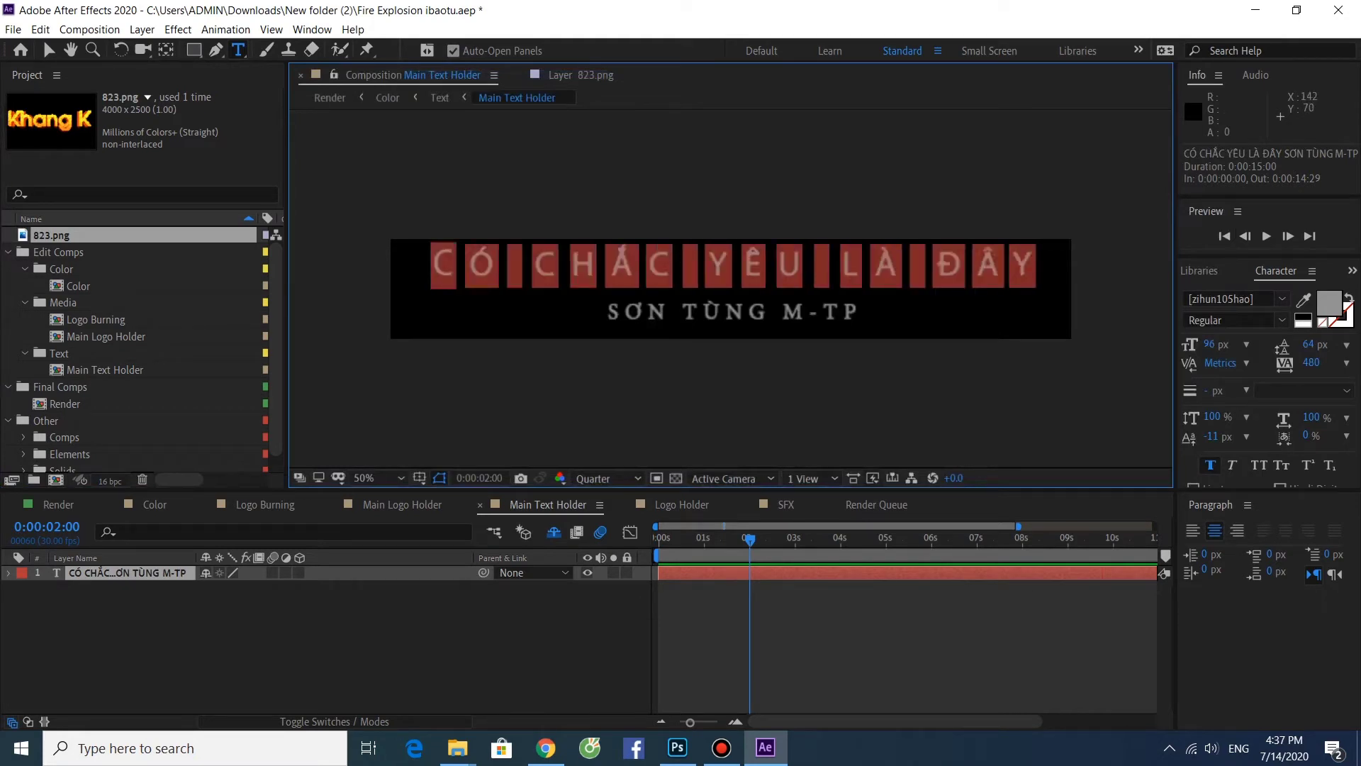
key("shift+Left")
key("shift+Left")
key("shift+Left")
key("shift+Left")
key("shift+Left")
key("shift+Left")
key("shift+Left")
key("shift+Left")
key("shift+Left")
key("shift+Left")
key("shift+Left")
key("shift+Left")
key("shift+Left")
key("shift+Left")
key("shift+Left")
key("shift+Left")
key("shift+Left")
key("shift+Left")
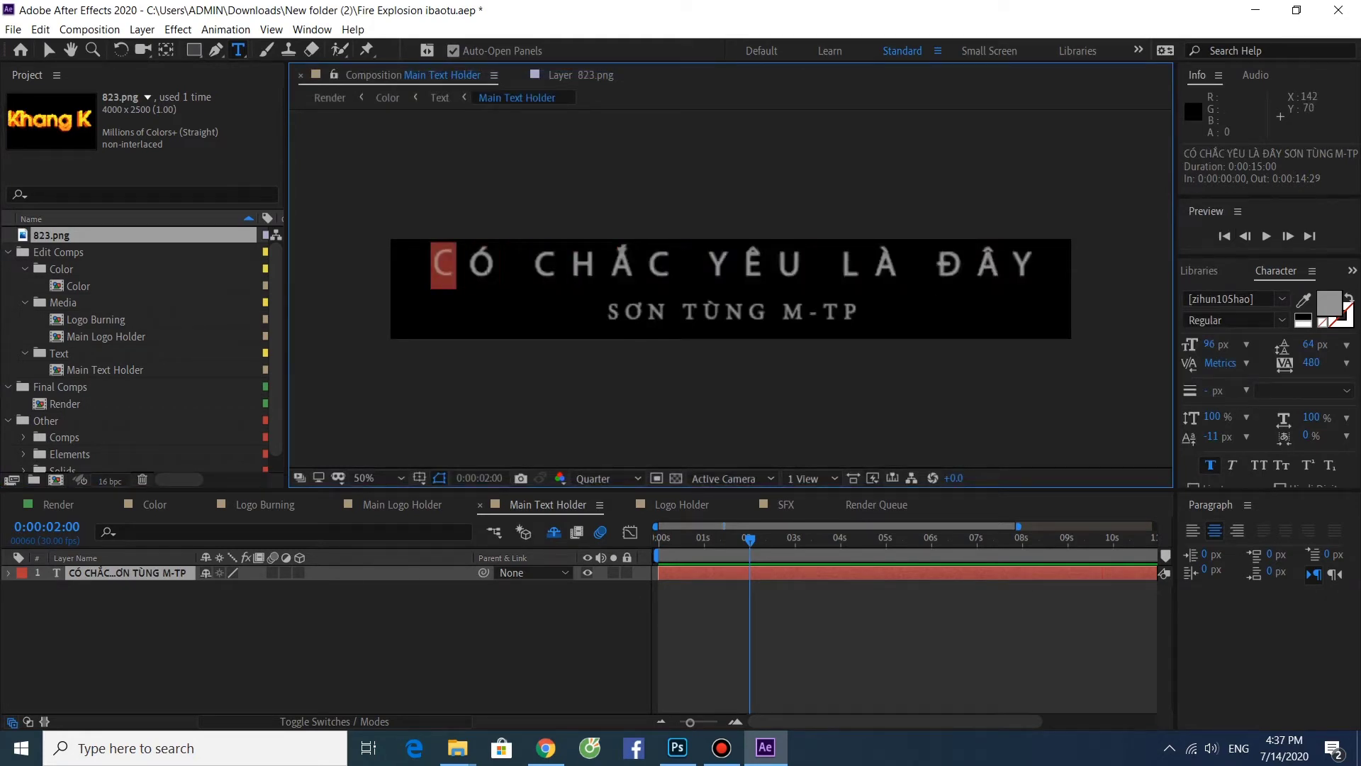
triple_click(669, 313)
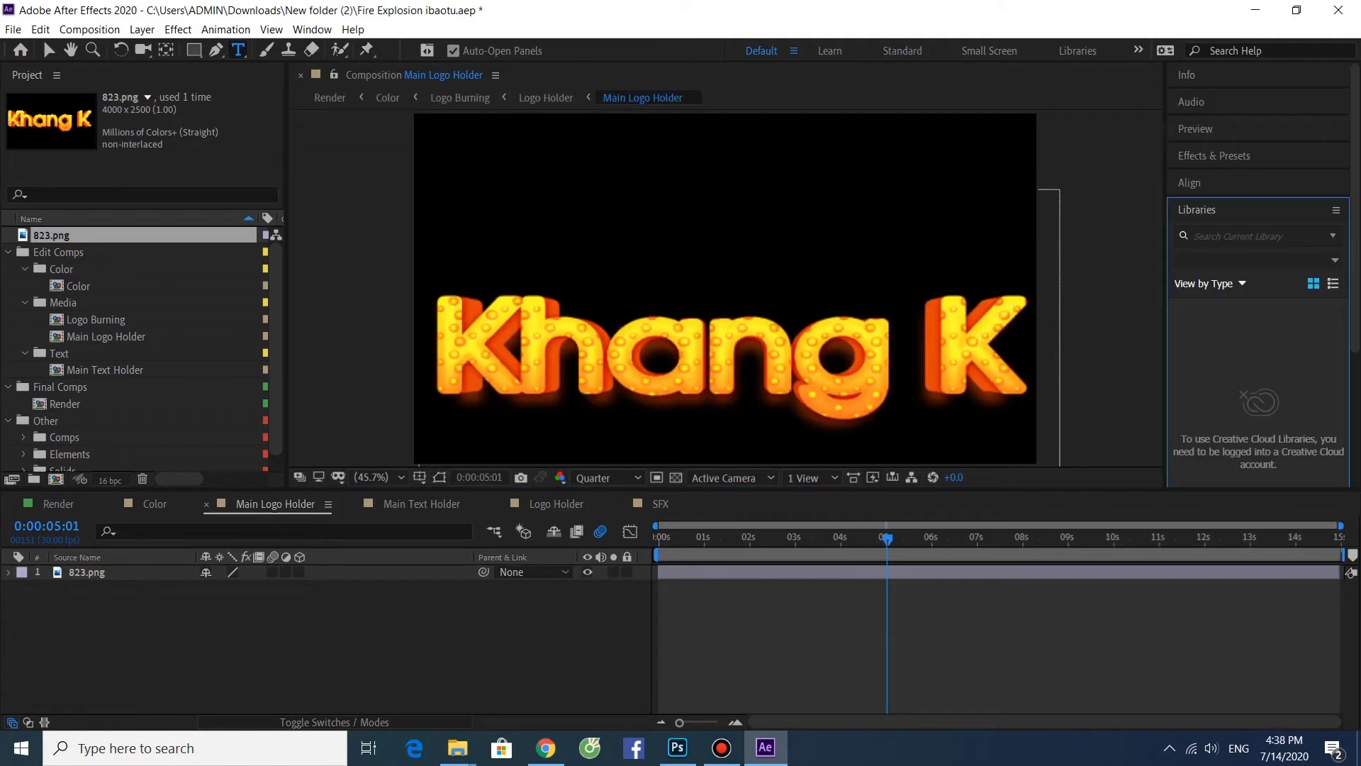
Step: Replace the 823.png footage in the project with the Untitled-1 image from the Desktop
right_click(84, 236)
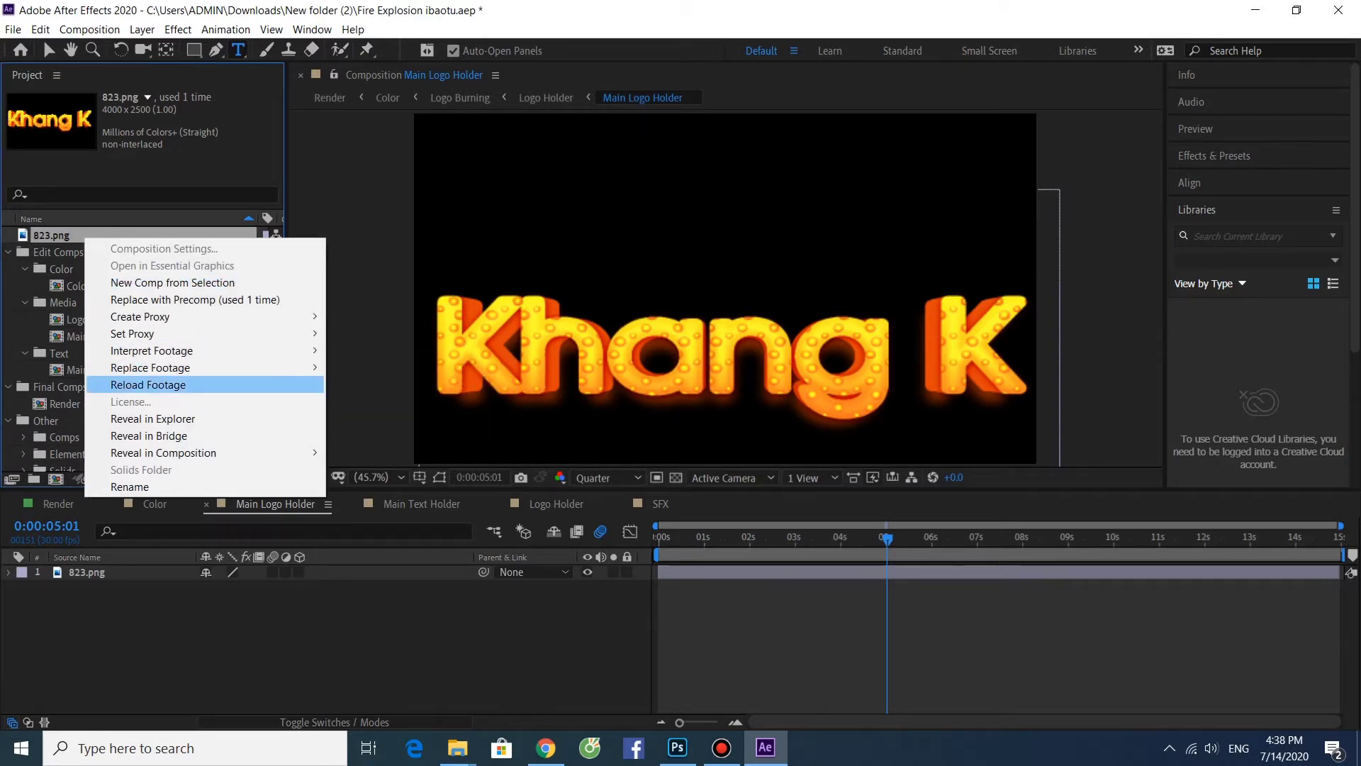
mouse_move(213, 367)
left_click(454, 367)
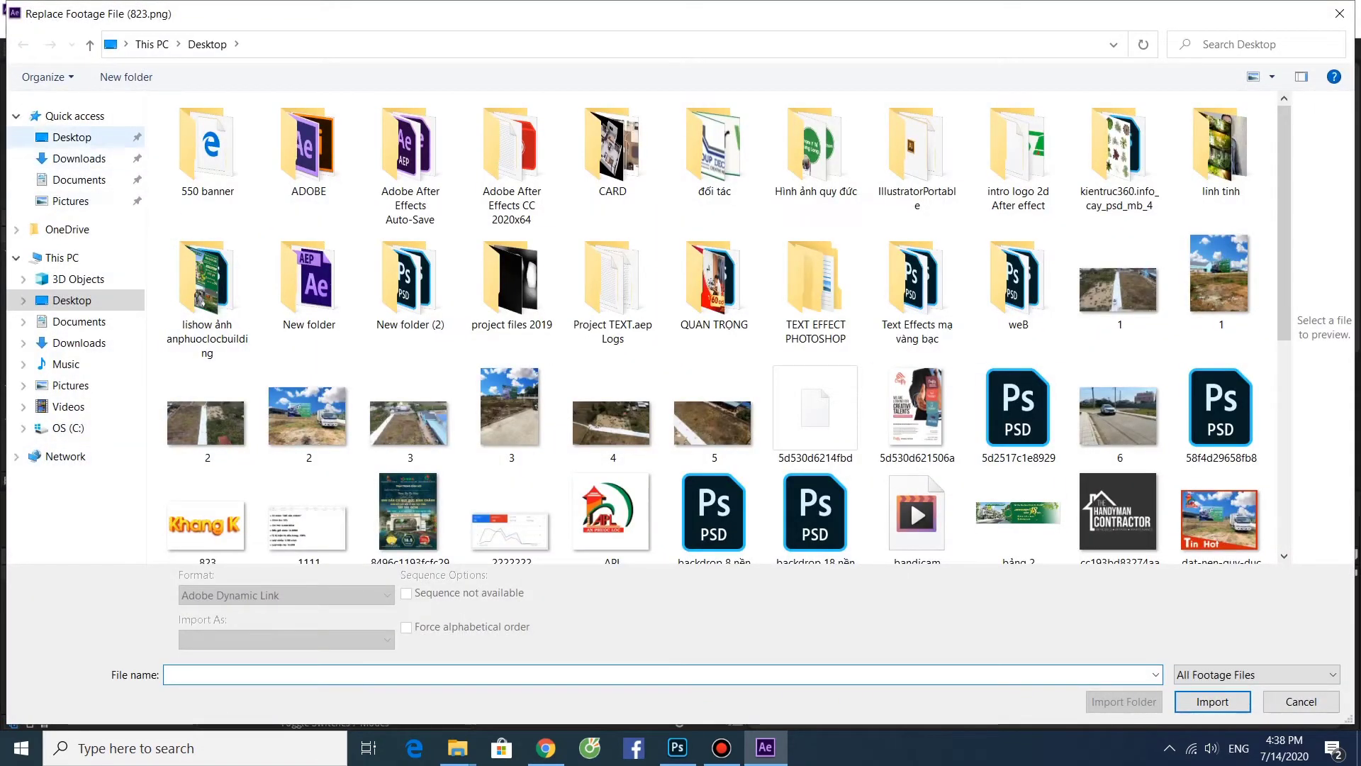
scroll(1219, 518, "down", 5)
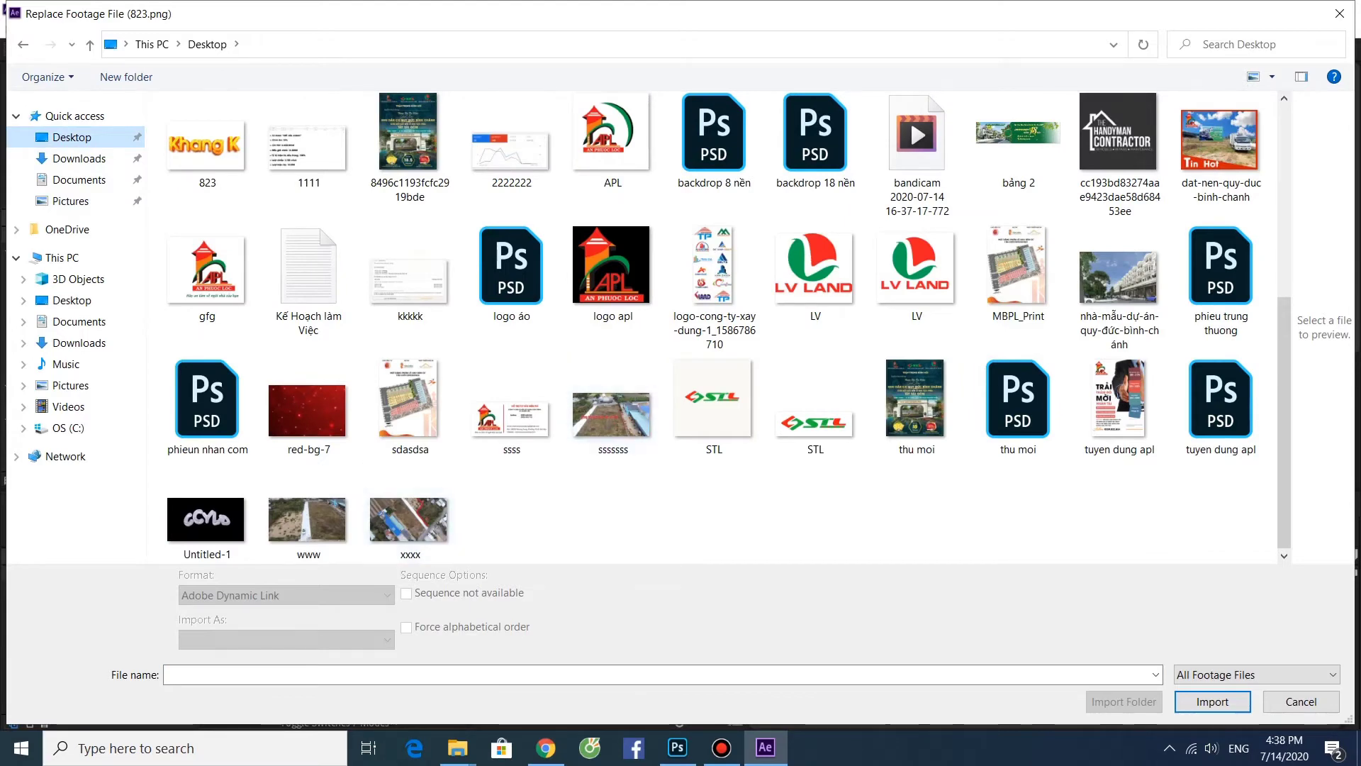
double_click(206, 518)
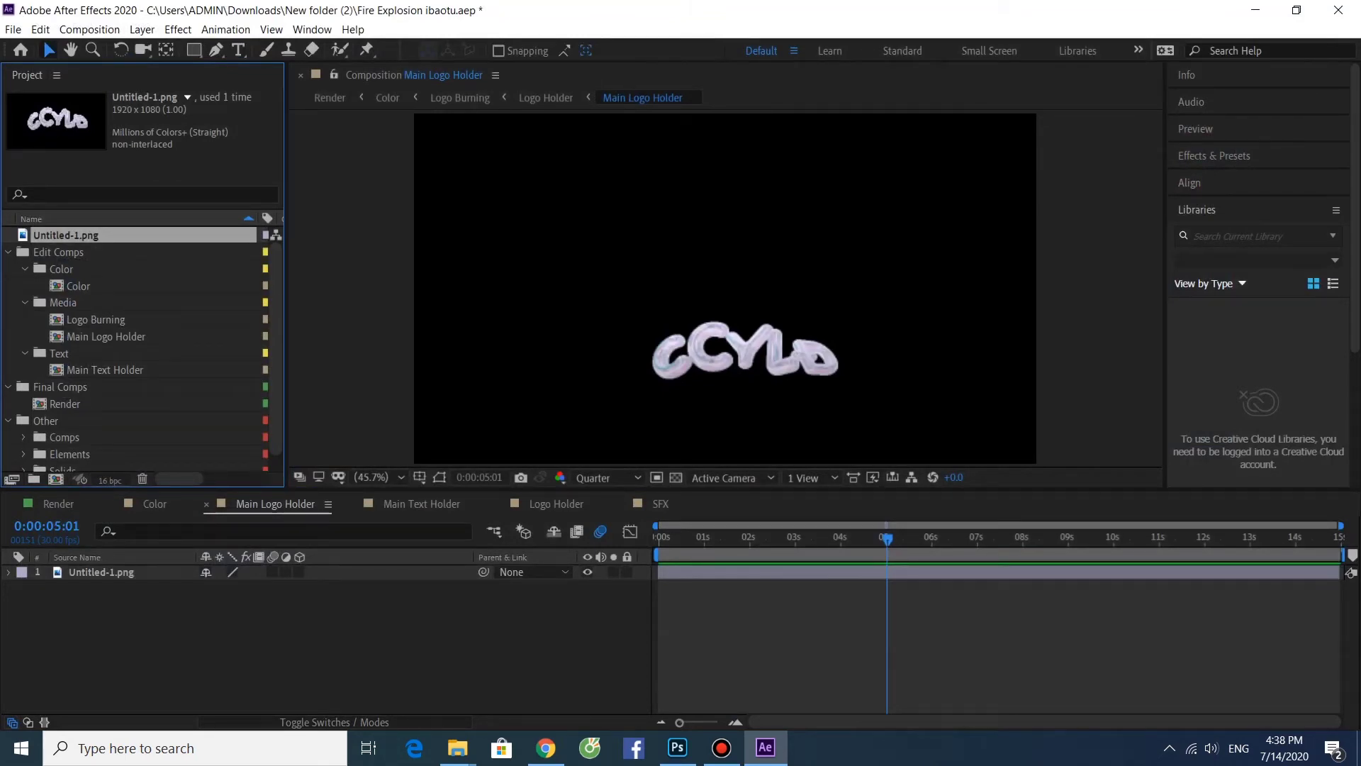
Step: Scale up the Untitled-1.png logo in the Main Logo Holder composition and shift it slightly up toward the frame's centre
left_click(743, 352)
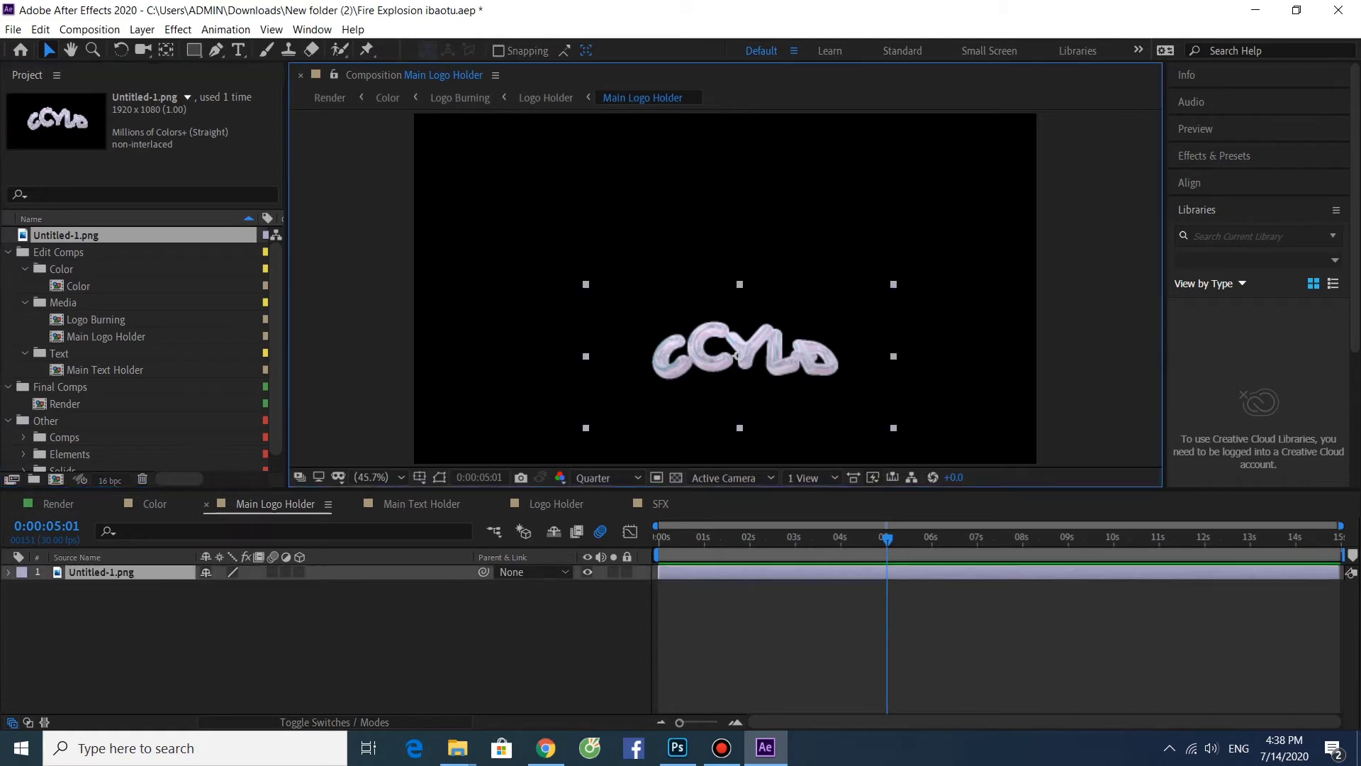
left_click_drag(894, 284, 957, 258)
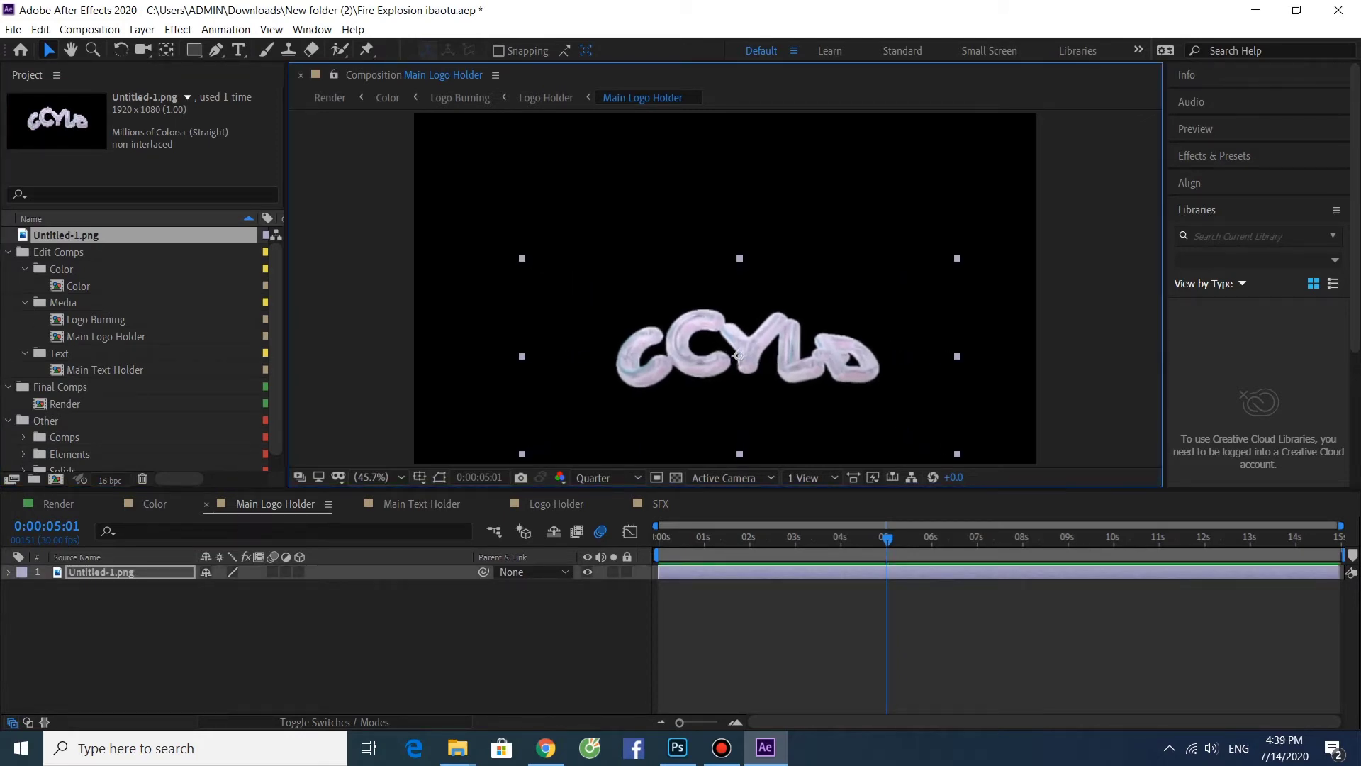
left_click_drag(743, 354, 726, 335)
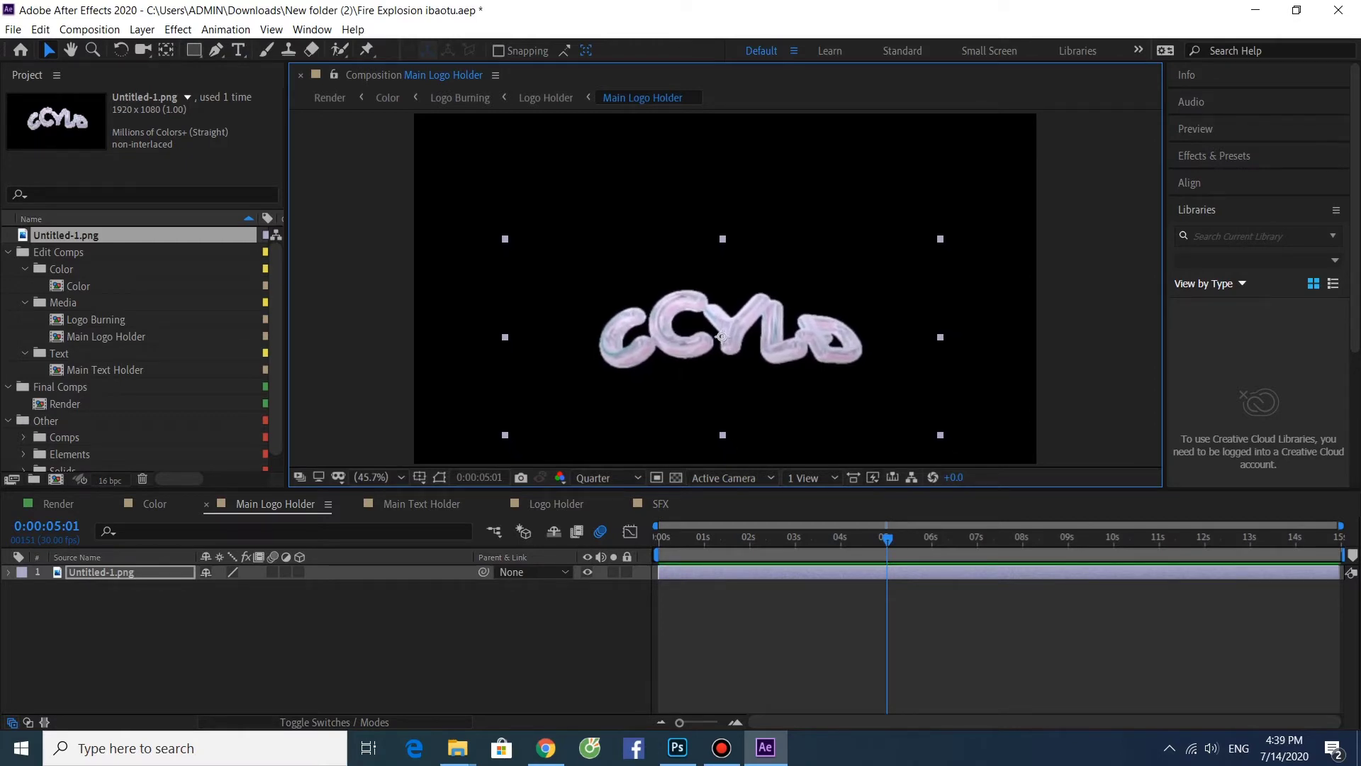
key("alt+KP_Add")
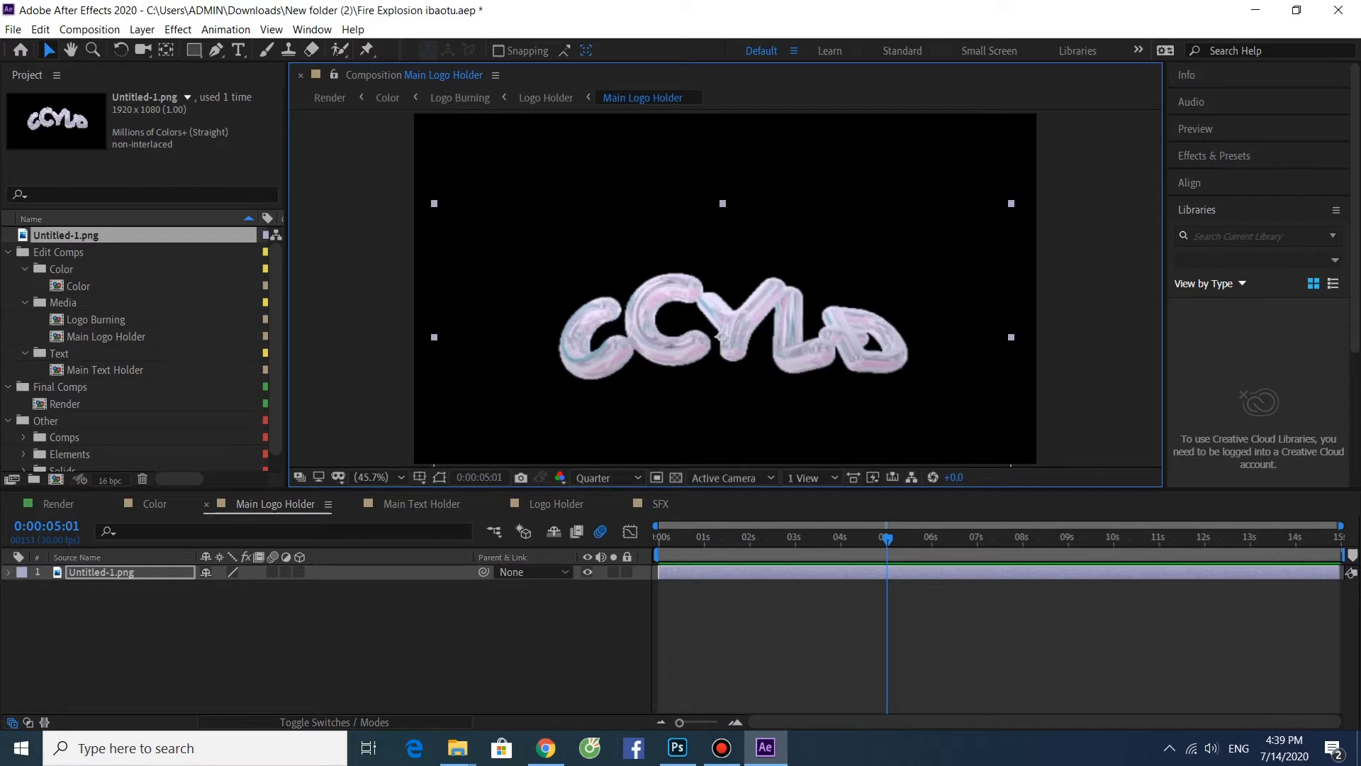
left_click_drag(730, 340, 729, 328)
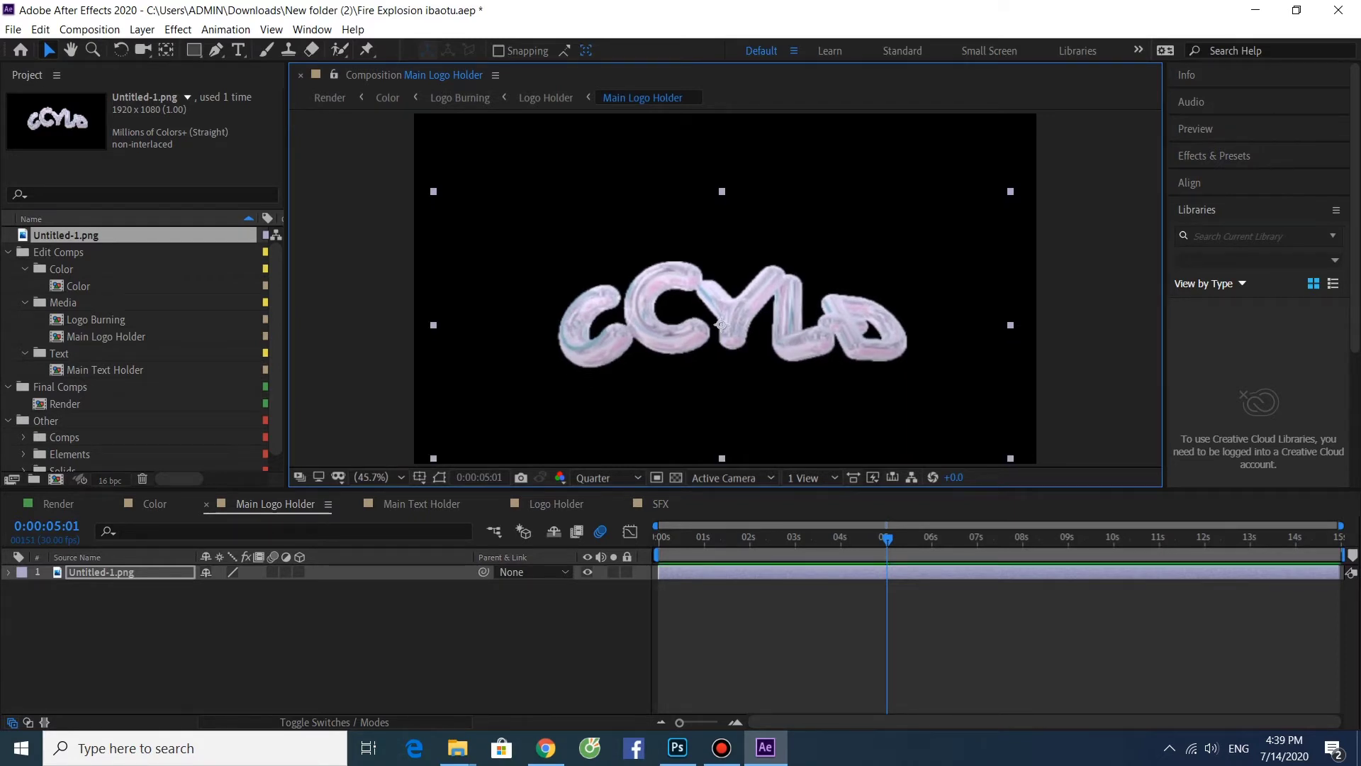
Step: Play back the Render composition to check the new logo's size above the title text
left_click(58, 505)
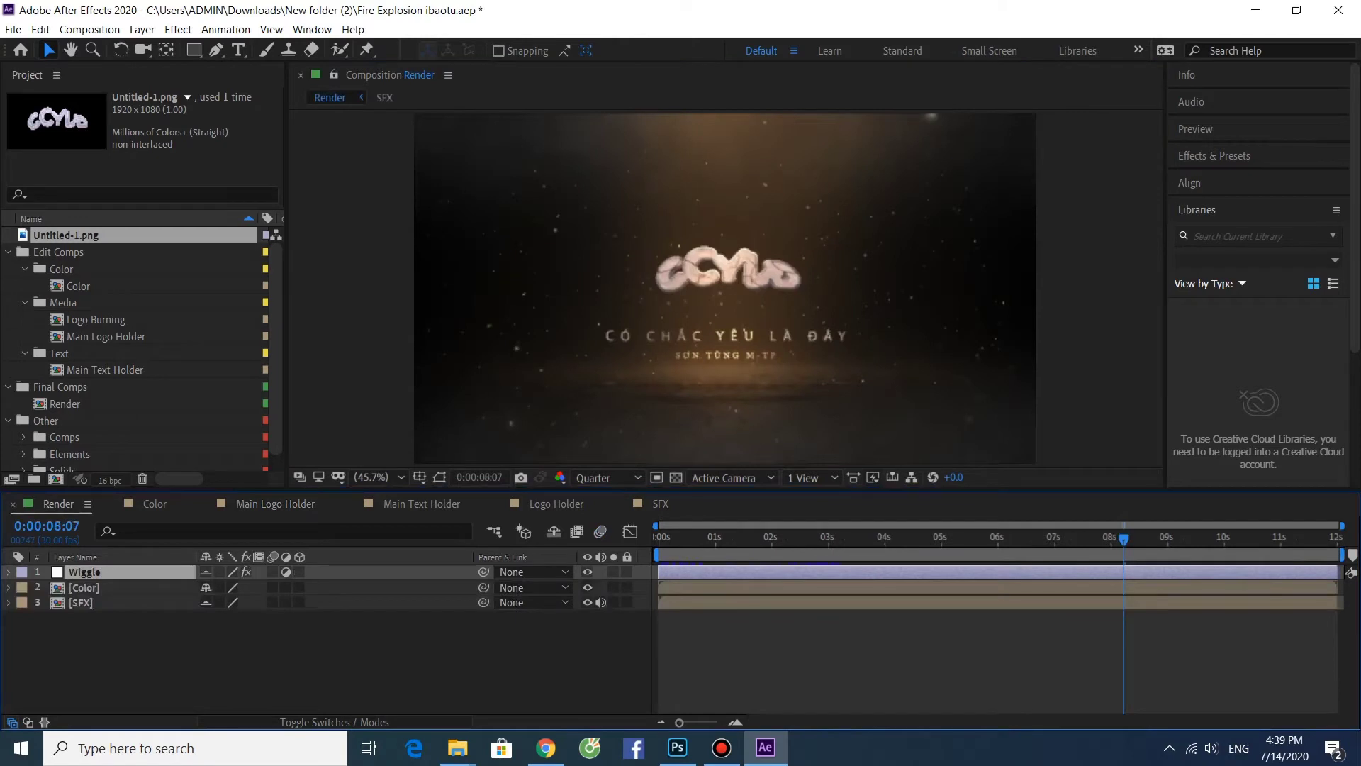
key("space")
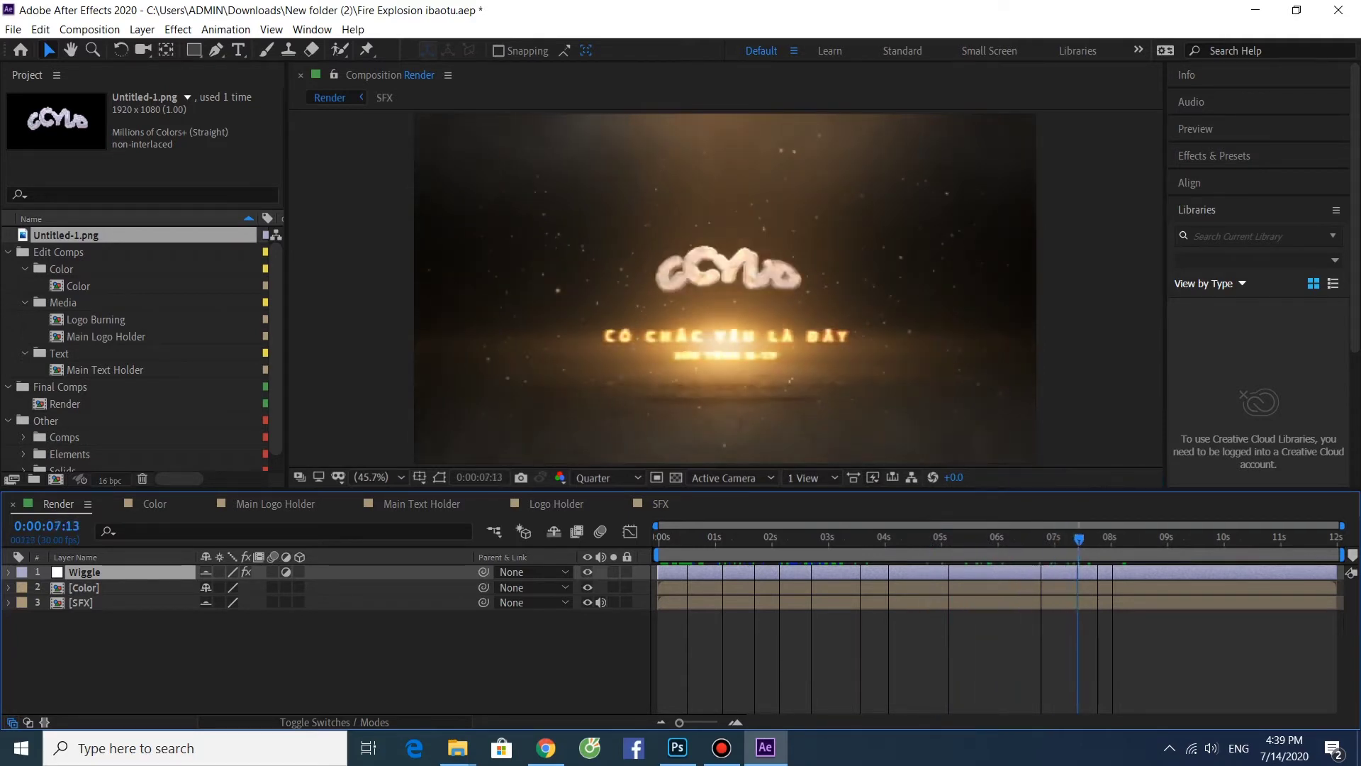
left_click(724, 289)
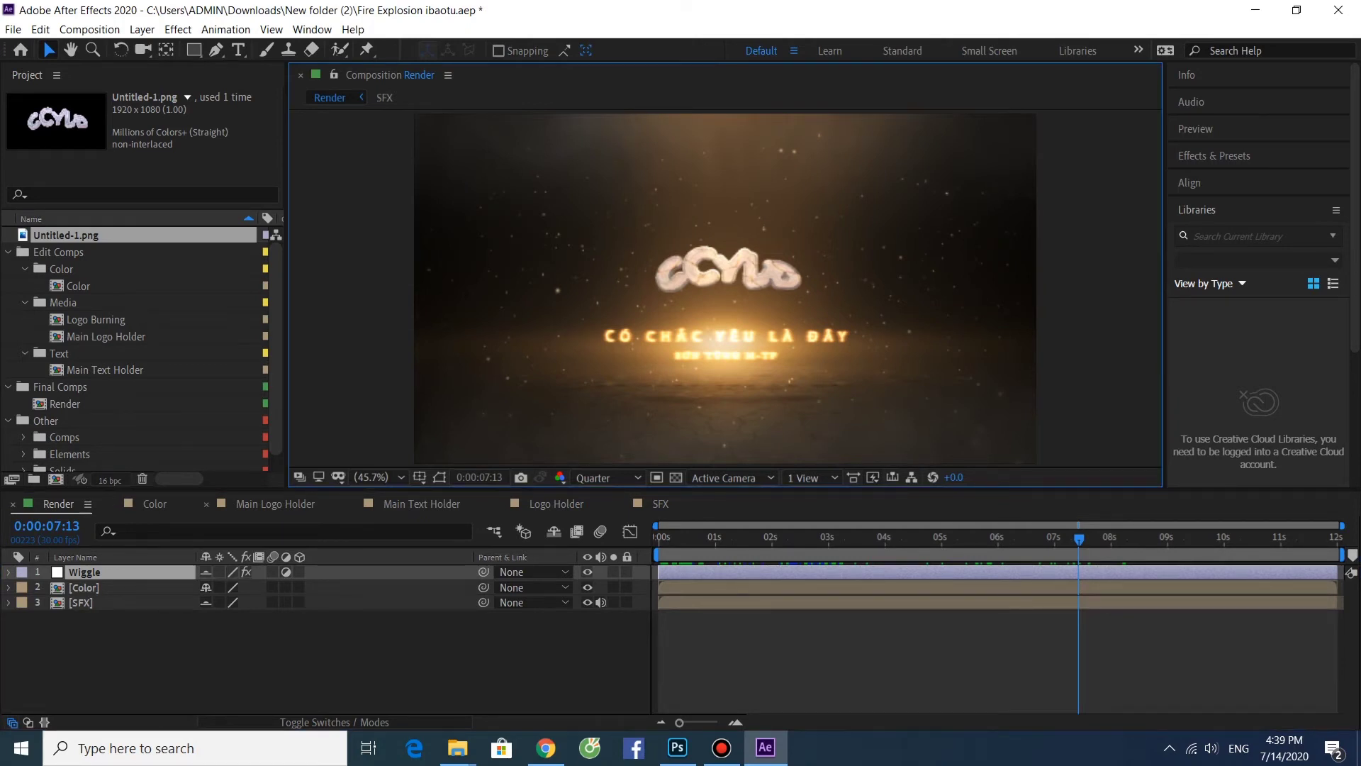
Step: Enlarge the logo in Main Logo Holder until it nearly spans the frame width, and move it down to the frame's lower part
left_click(275, 503)
left_click(723, 312)
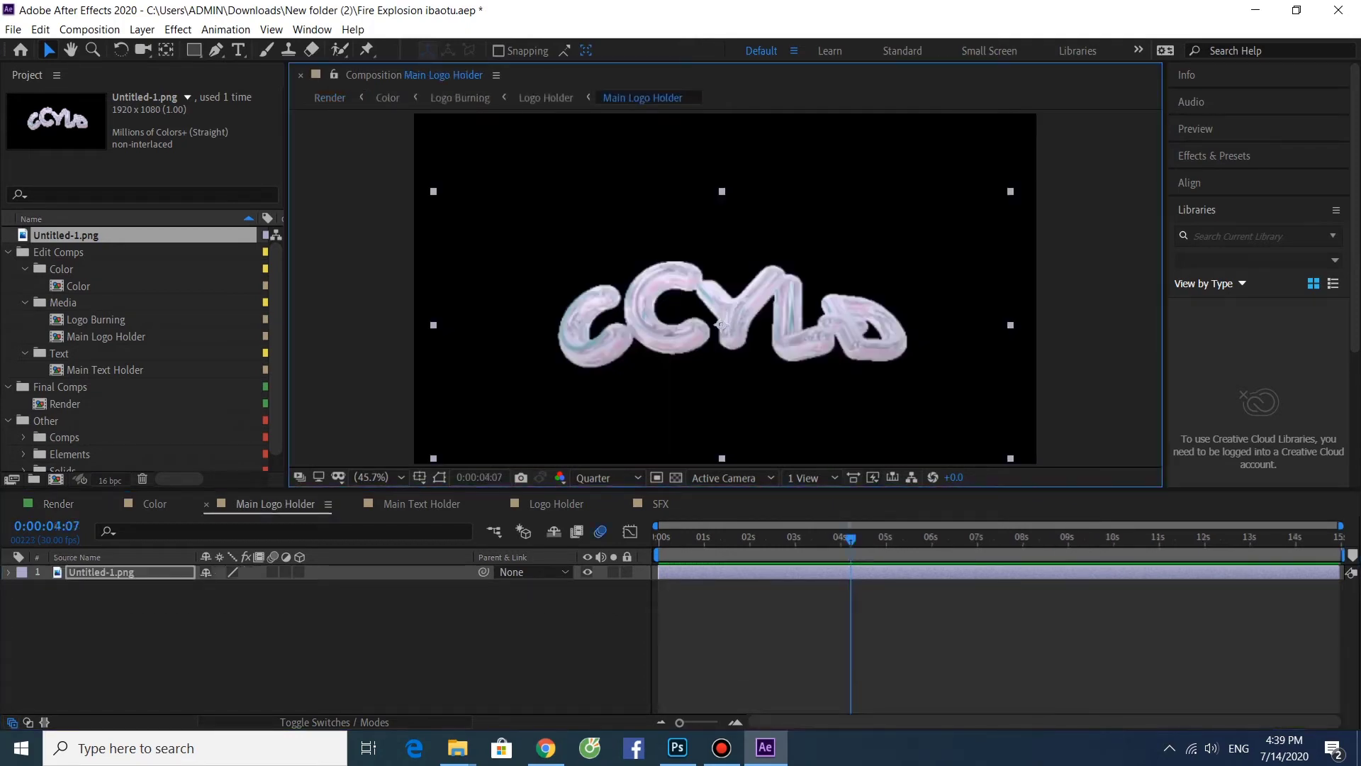
left_click_drag(433, 191, 244, 93)
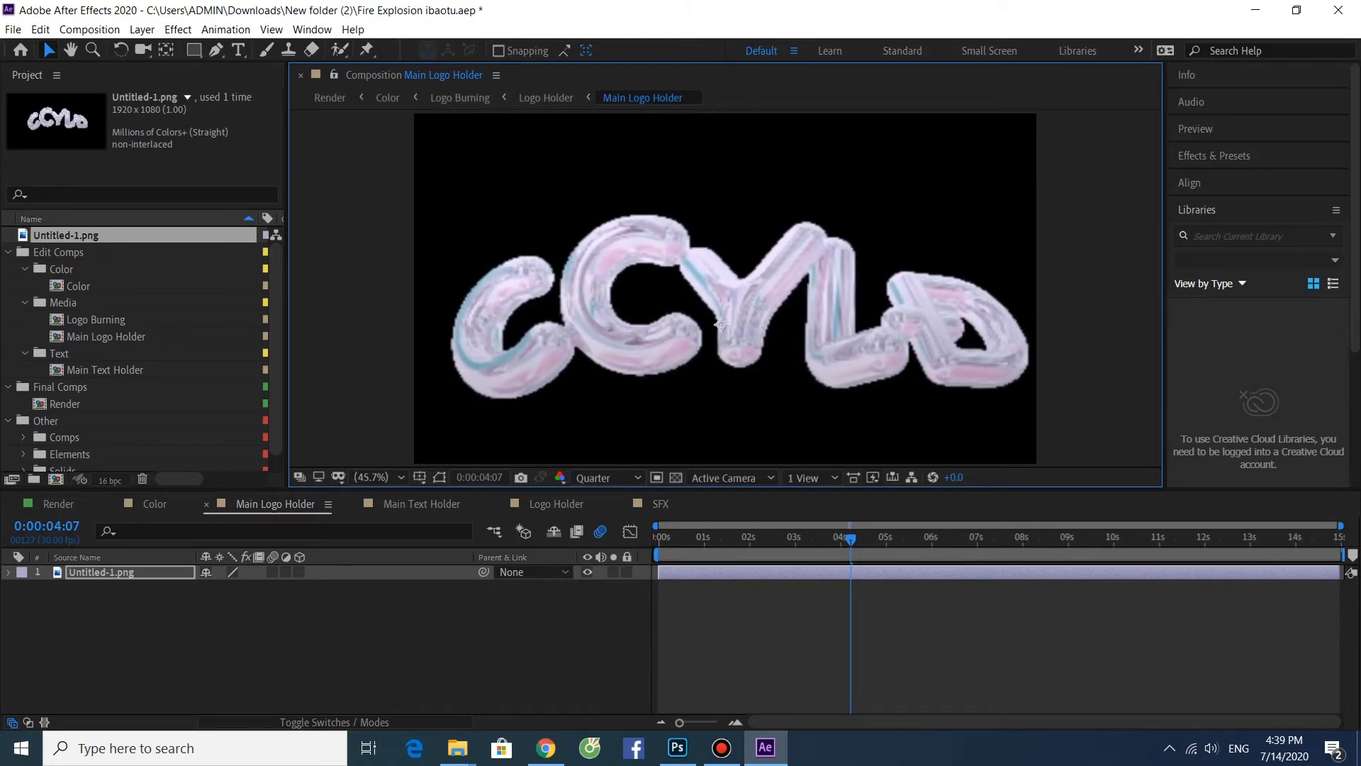
left_click_drag(737, 333, 730, 392)
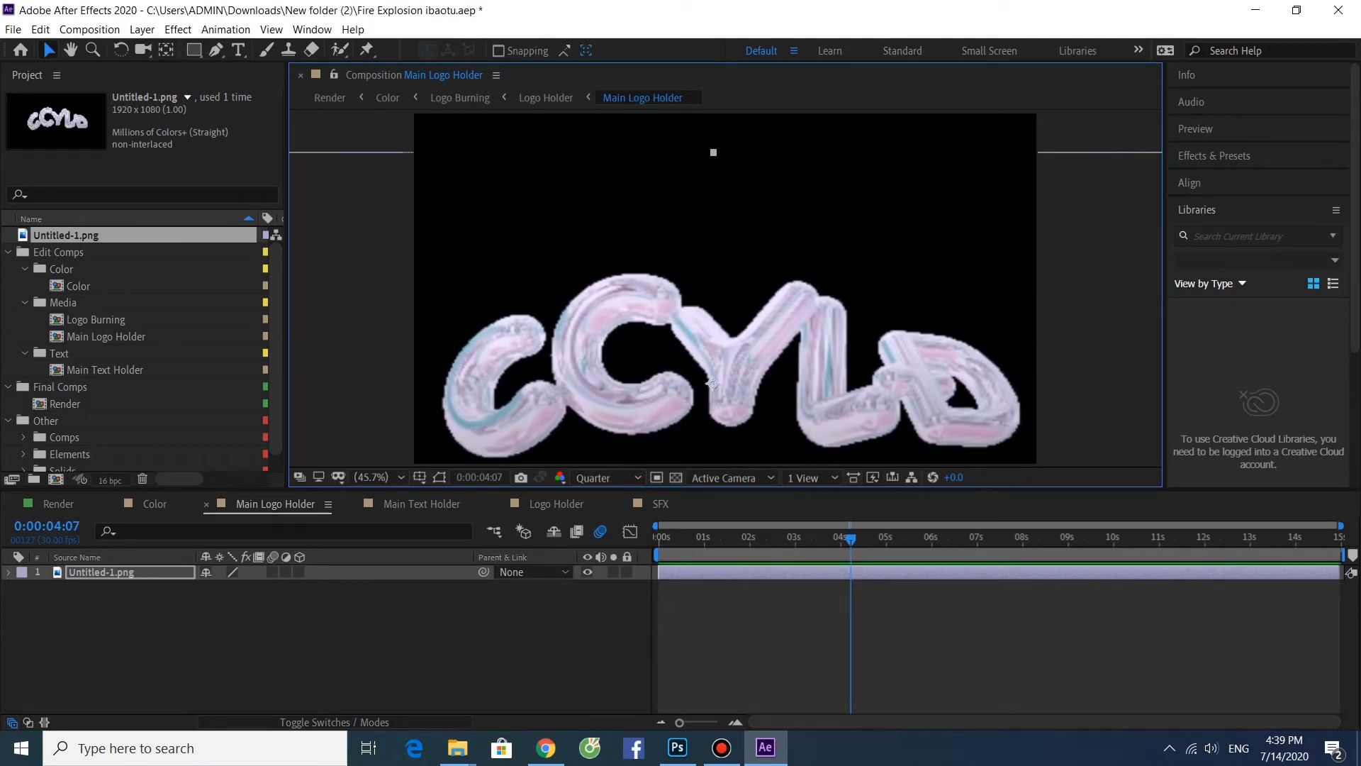
Step: Replay the Render composition's animation to check the enlarged logo's placement relative to the title text
left_click(58, 504)
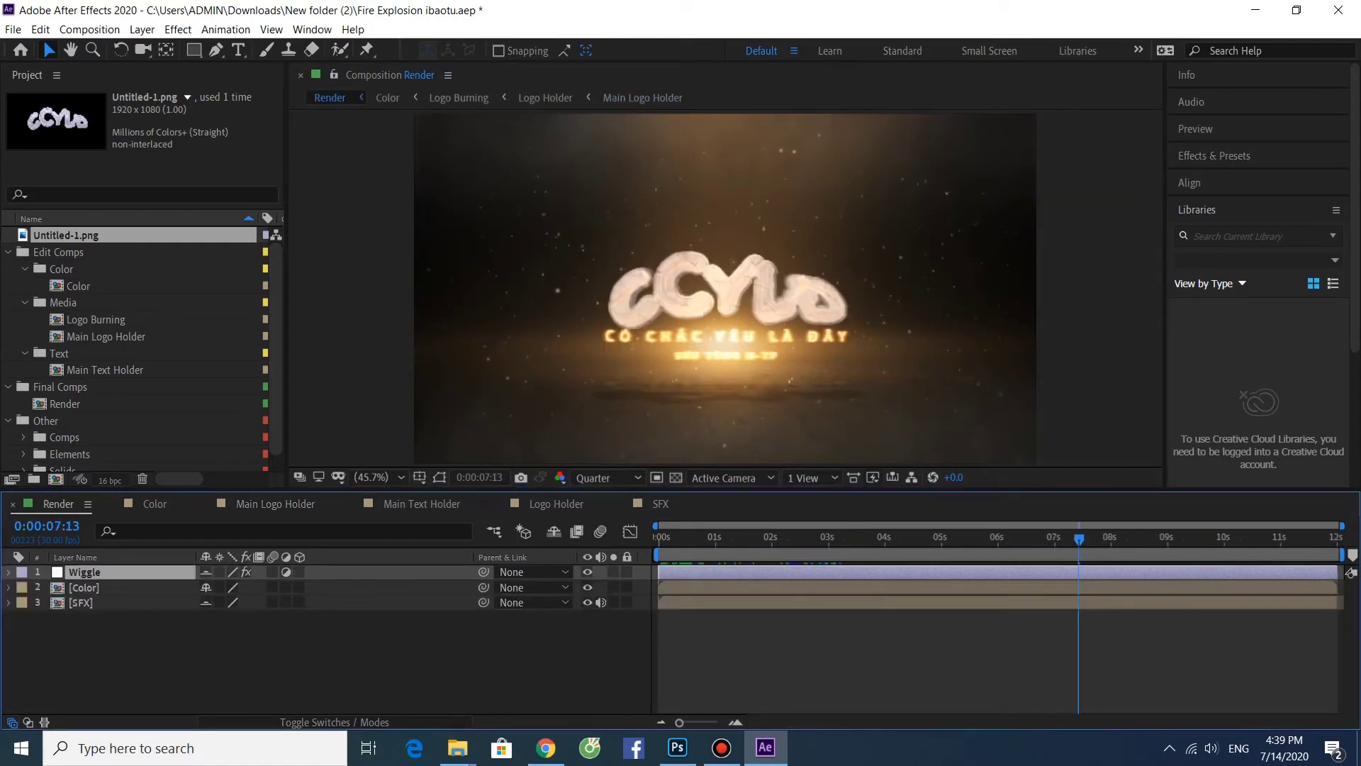
left_click_drag(1079, 539, 741, 539)
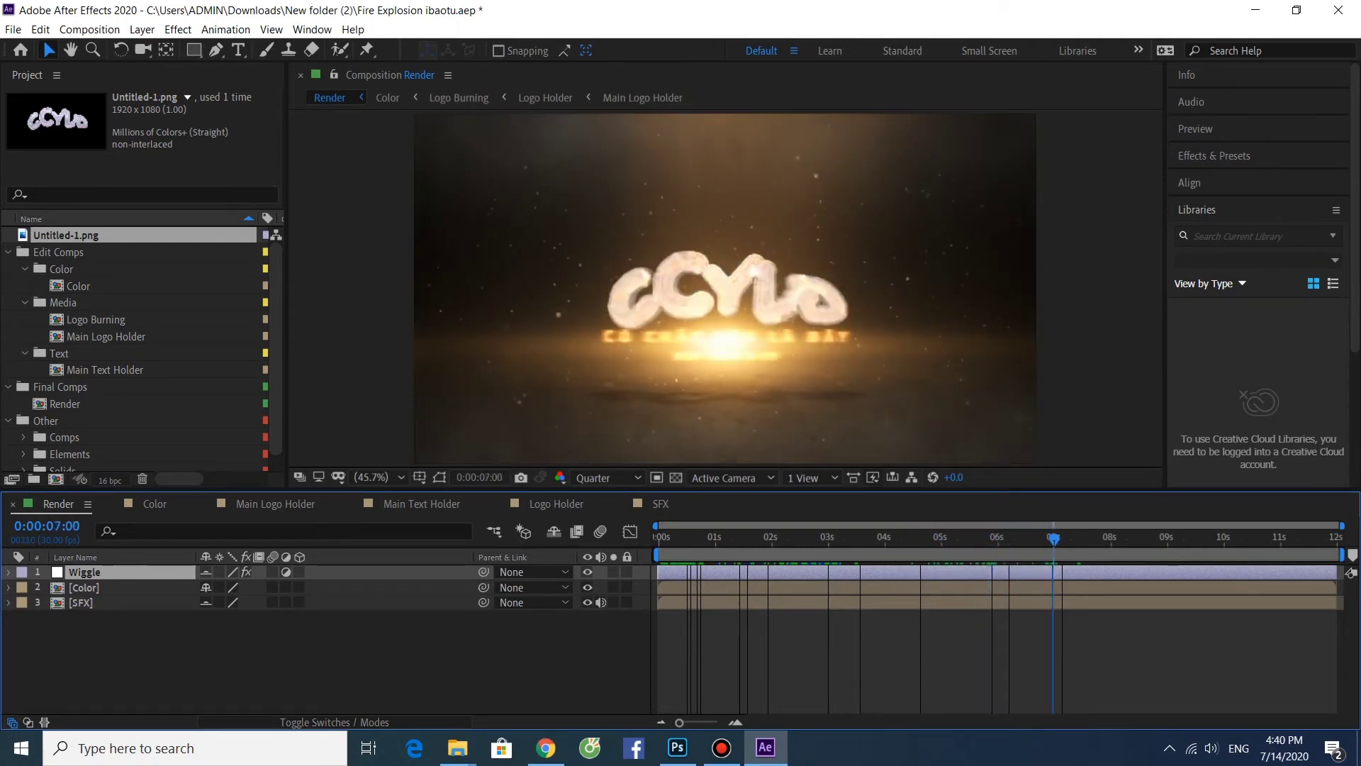
key("space")
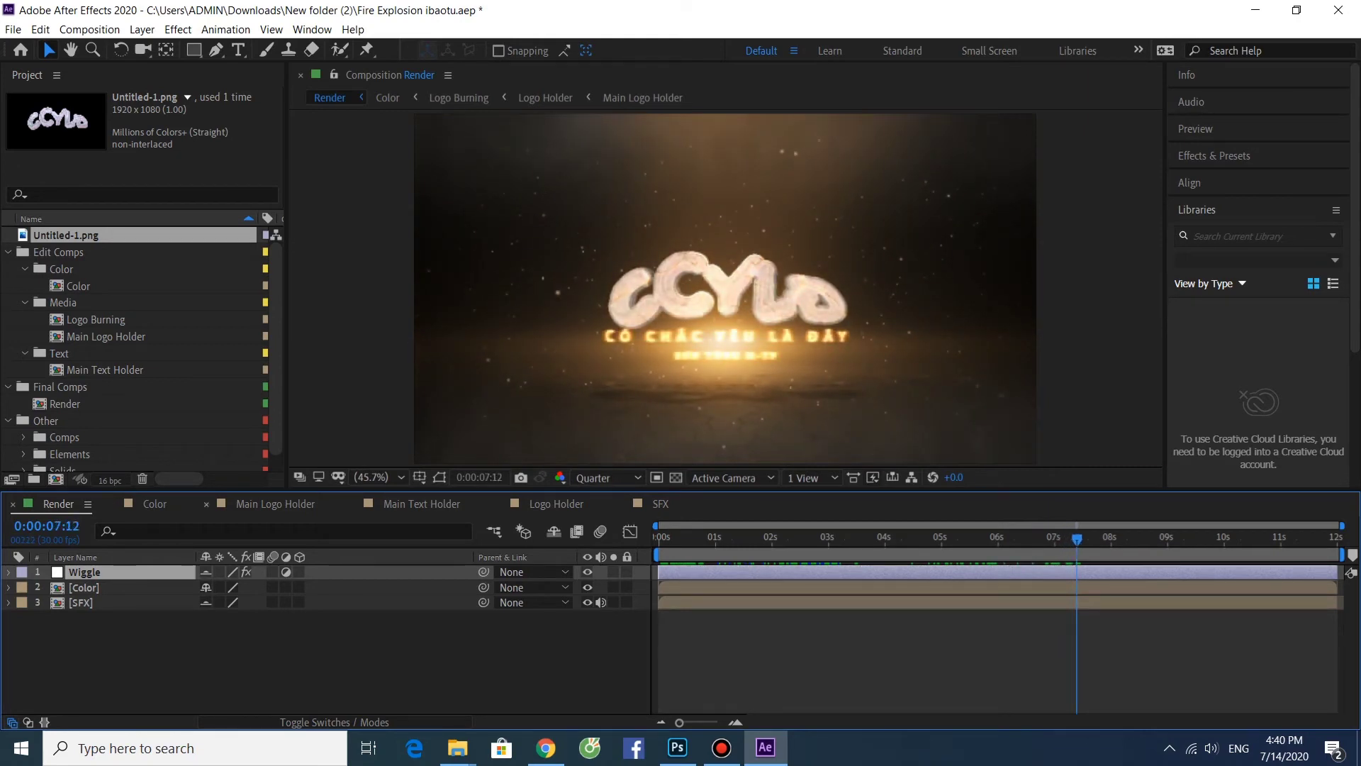
Step: Move the logo in the Main Logo Holder composition slightly up to leave more space above the title
left_click(275, 504)
left_click(731, 354)
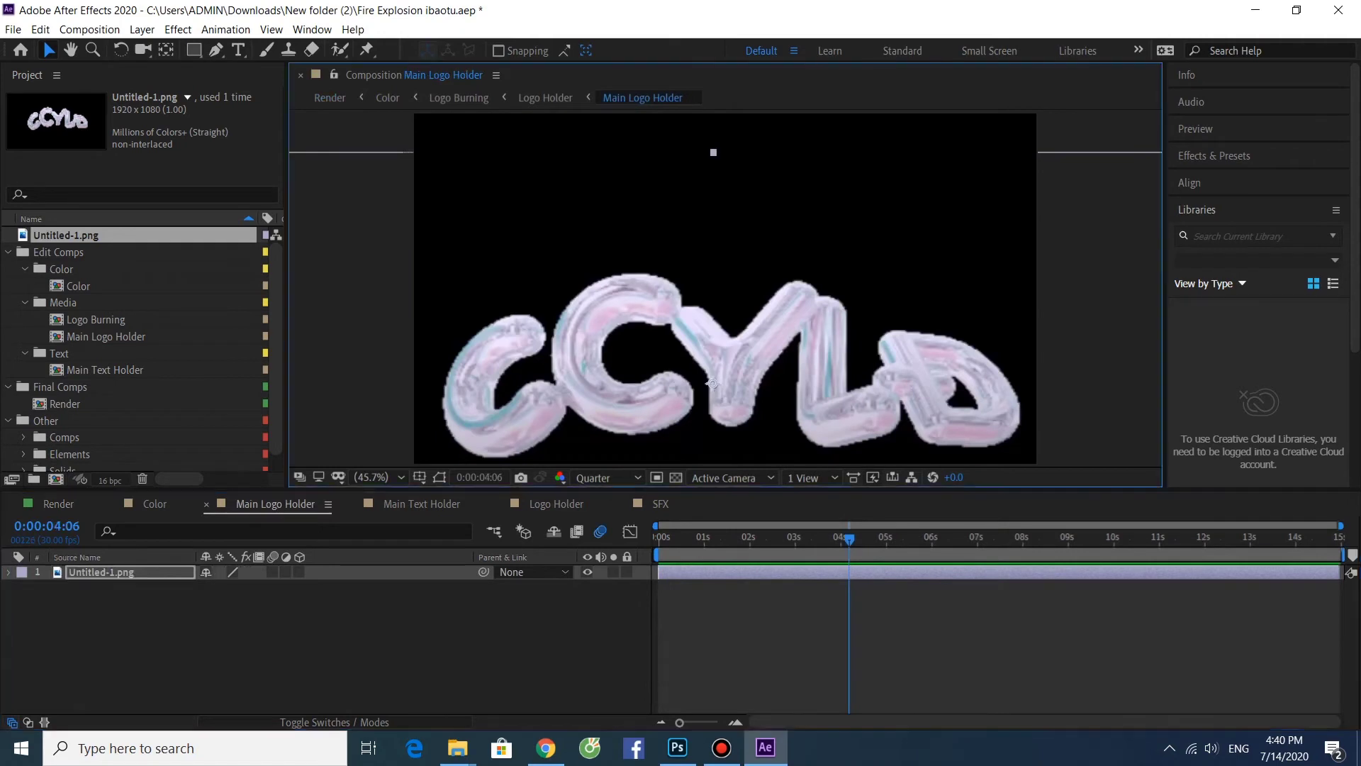
left_click_drag(713, 383, 714, 363)
Step: Add the Render composition to the render queue
left_click(58, 504)
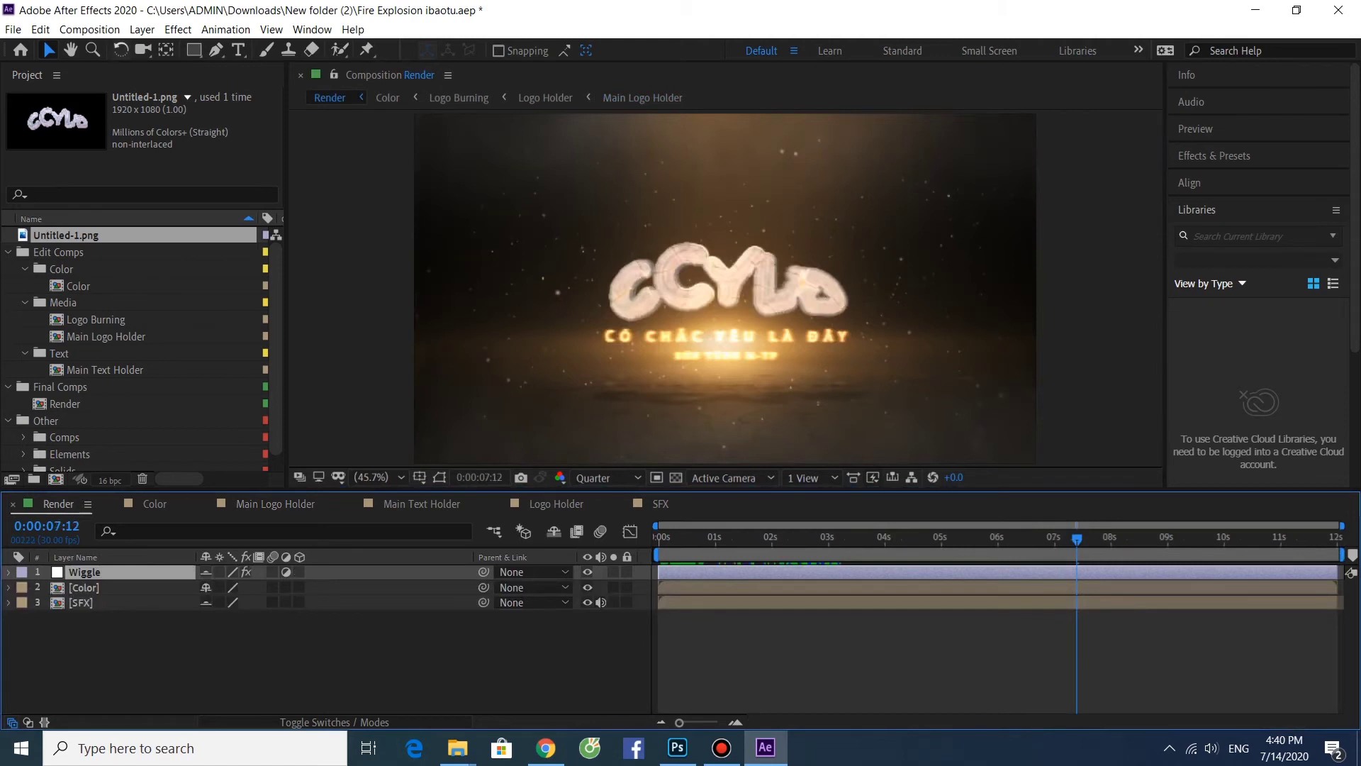
left_click(90, 29)
key("Down")
key("Down")
key("Down")
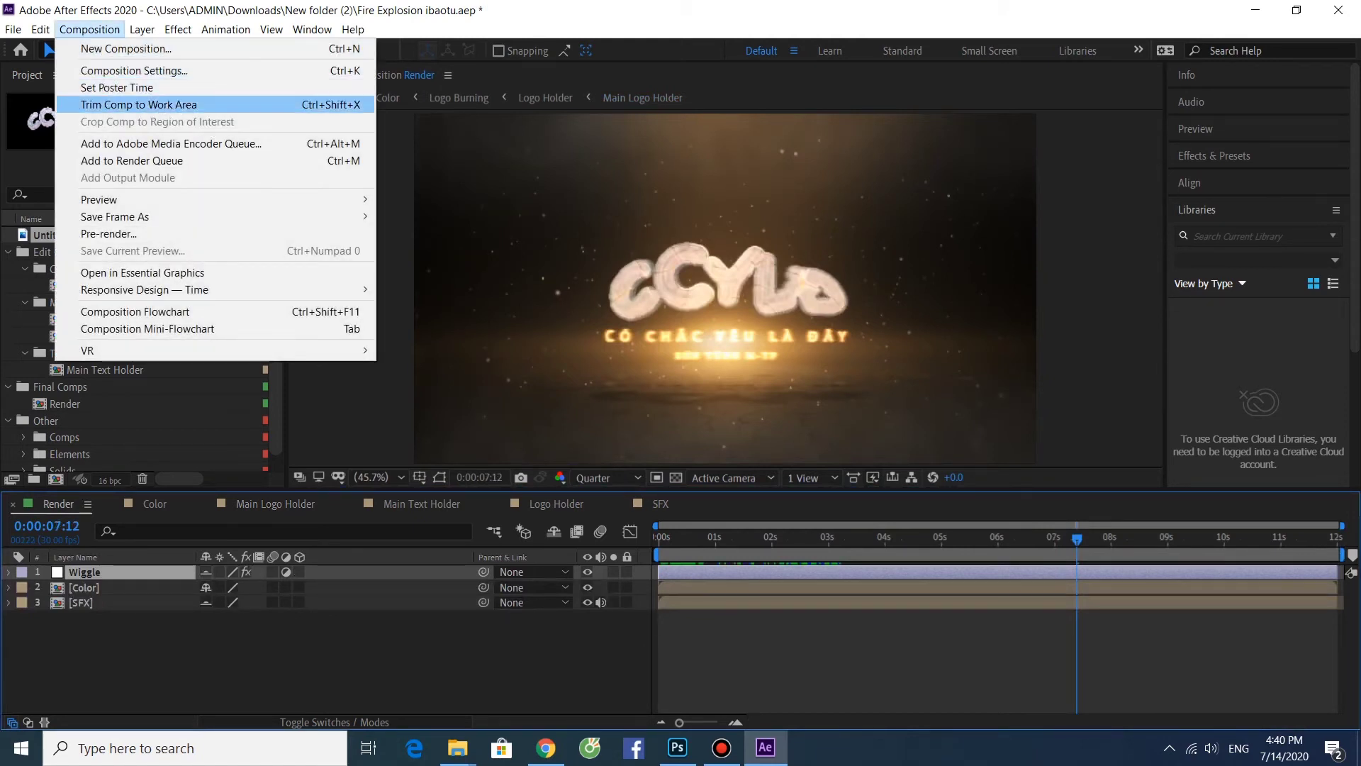
key("Down")
key("Down")
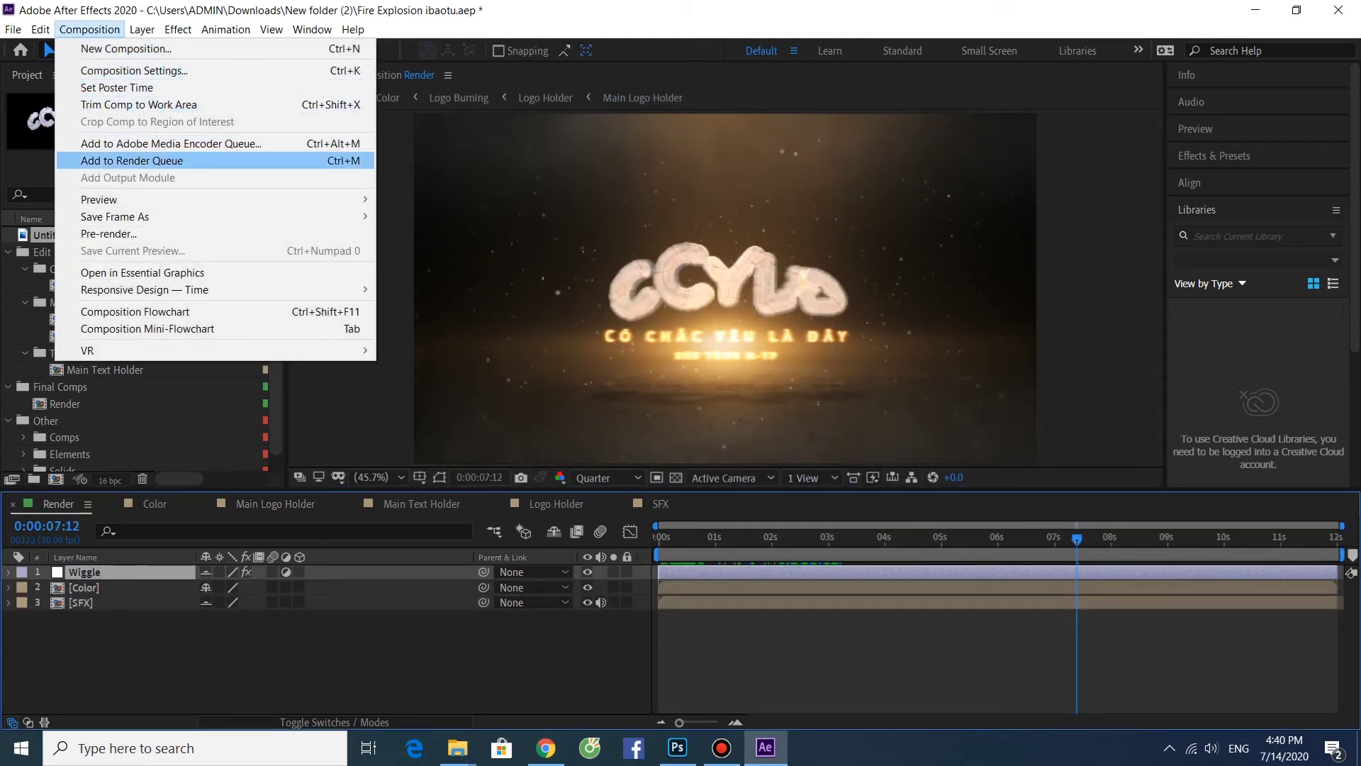
key("Return")
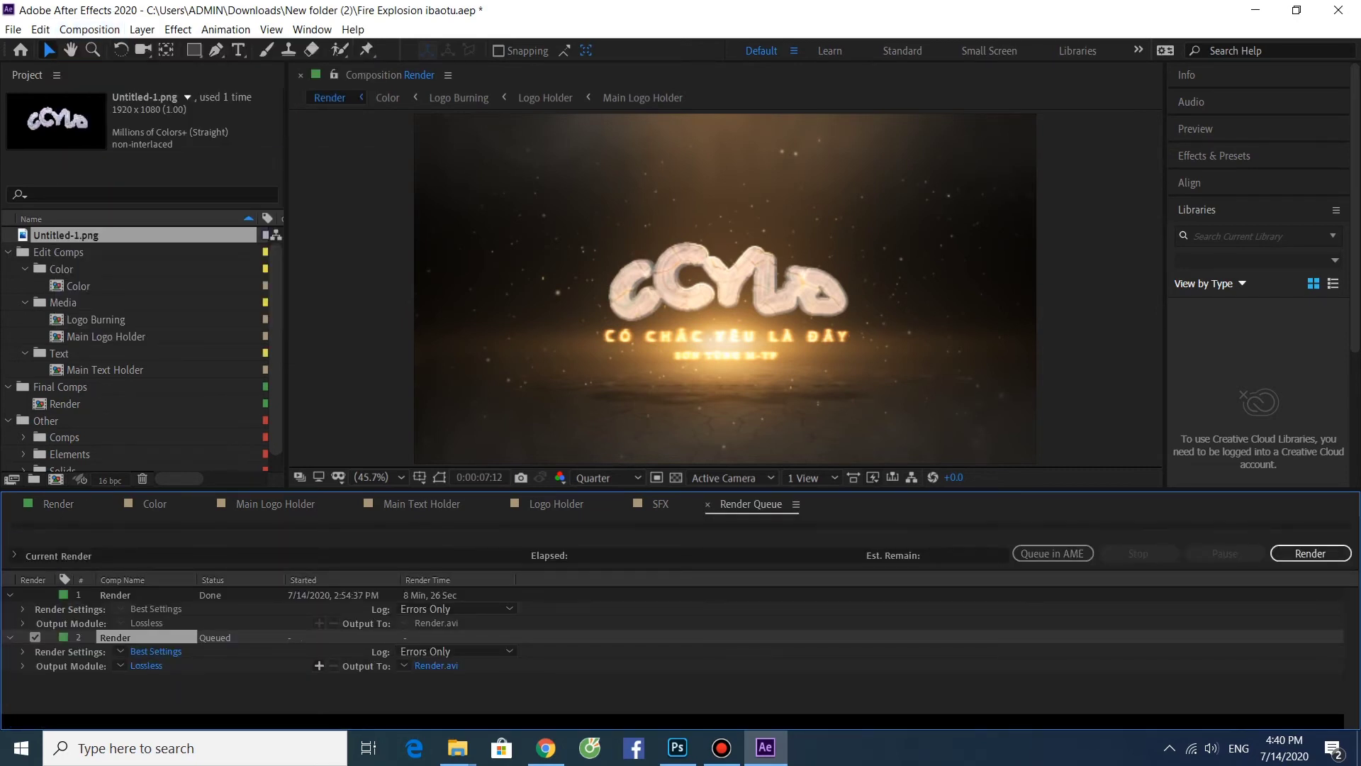
Step: Set the queued render's output file to ererr.avi on the Desktop and start rendering
left_click(436, 665)
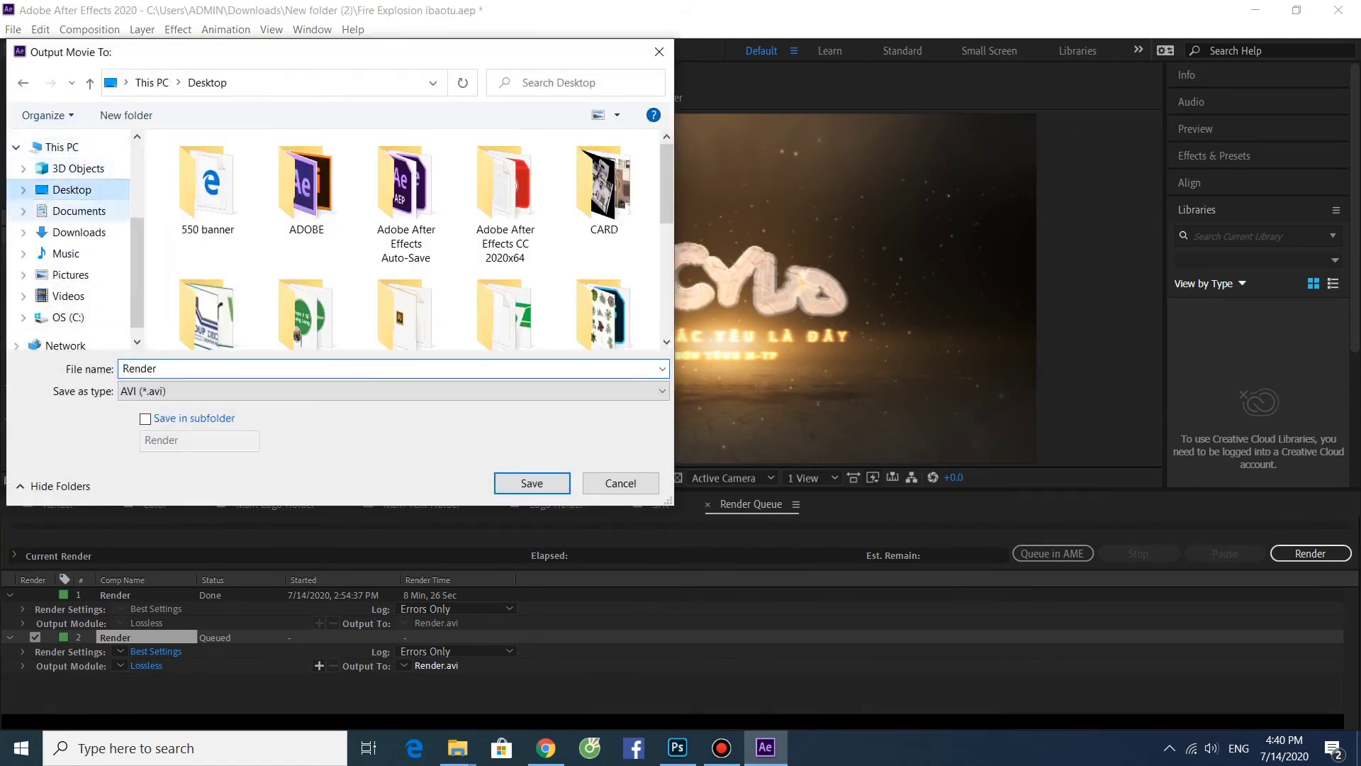
type("ererr")
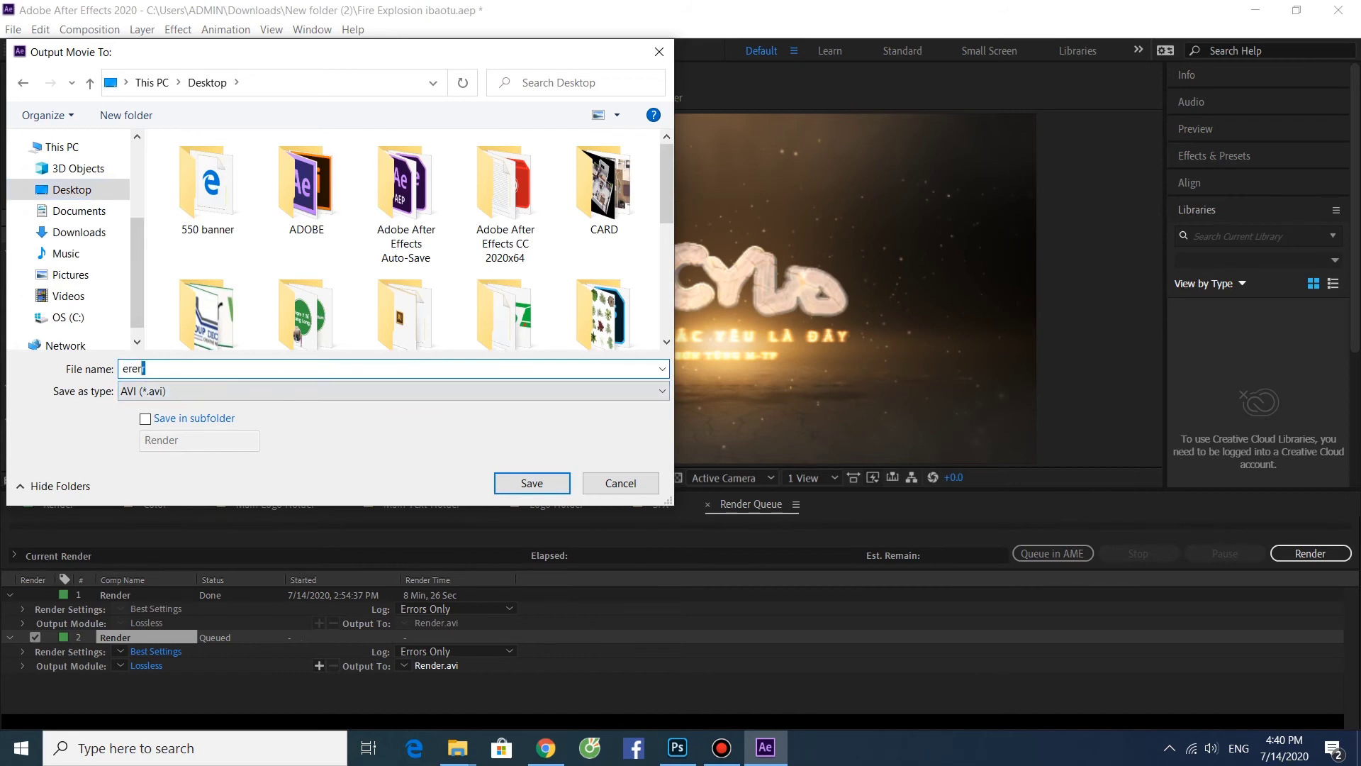
key("ctrl+a")
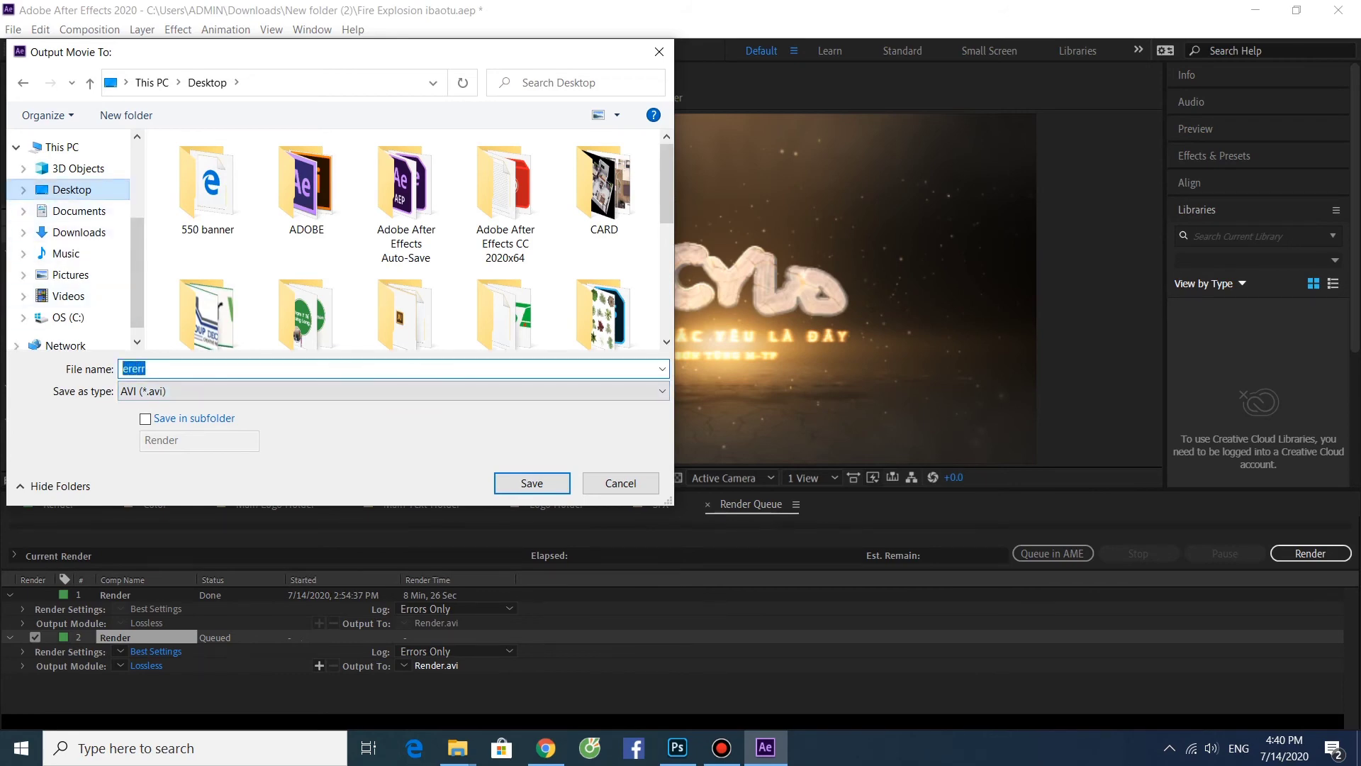
left_click(72, 190)
left_click(531, 483)
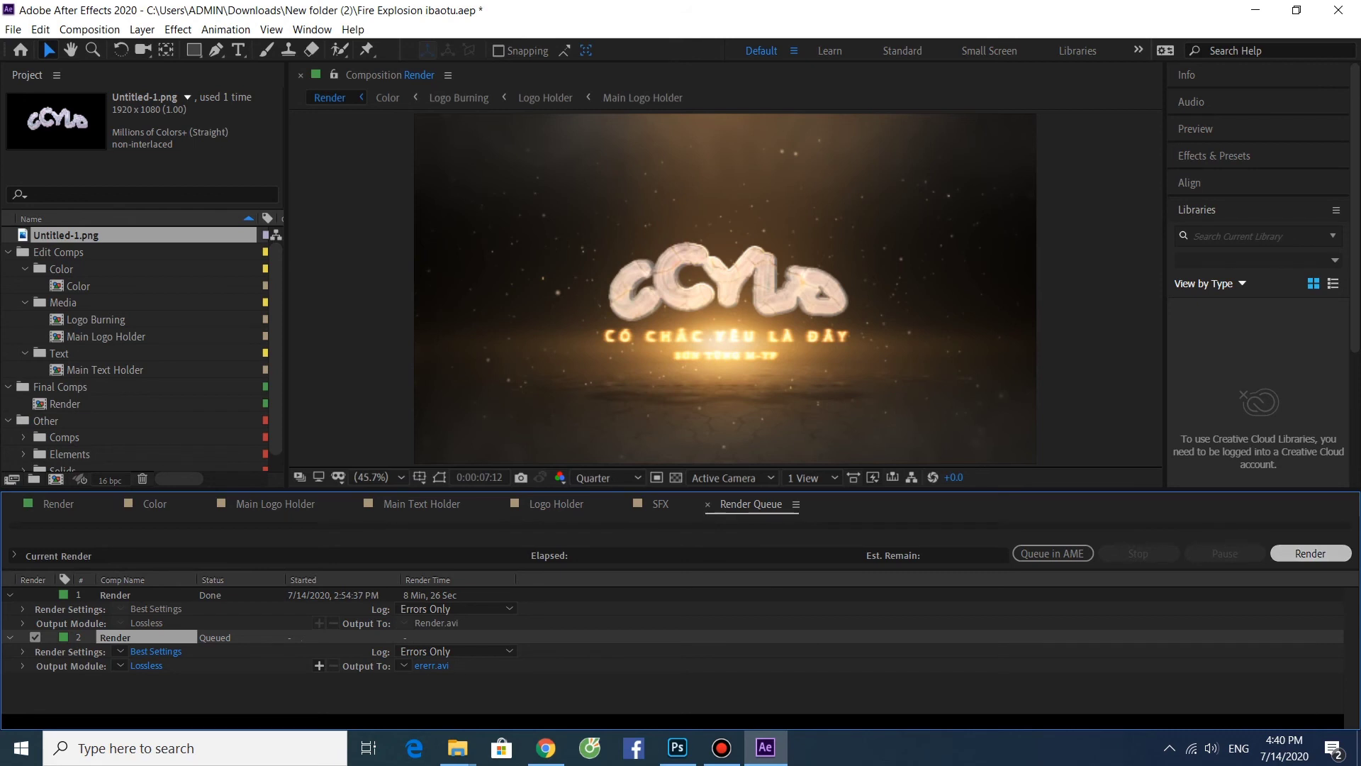
left_click(1310, 553)
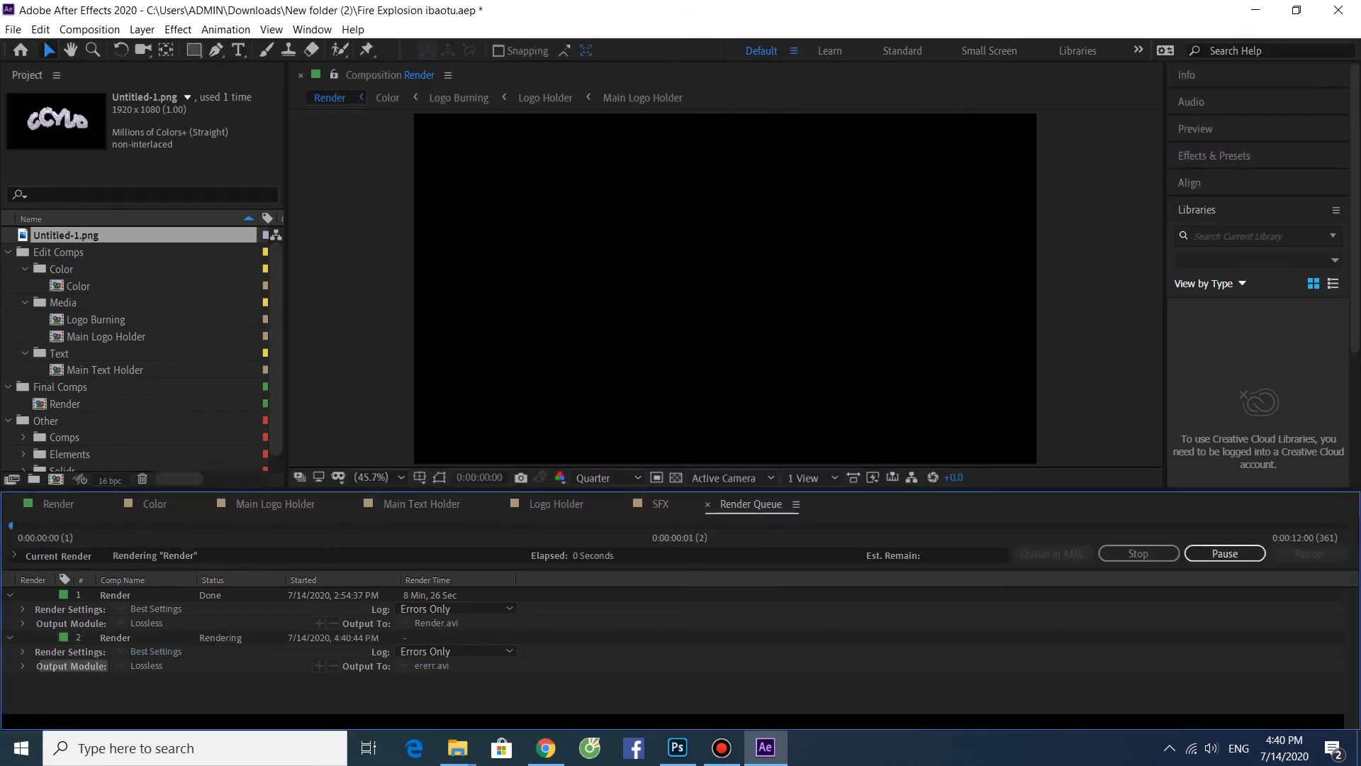